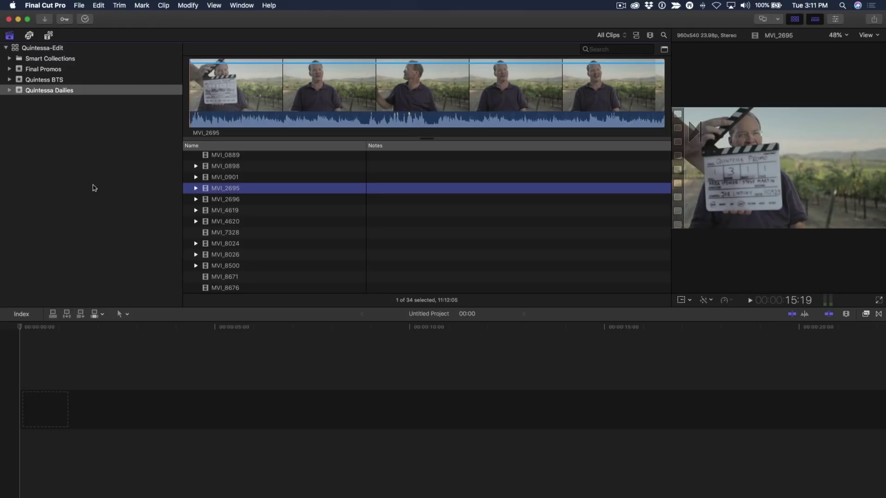
Preview clips MVI_4619 and MVI_4620, skimming the footage, then reselect MVI_2696 in the viewer.
click(217, 200)
click(224, 211)
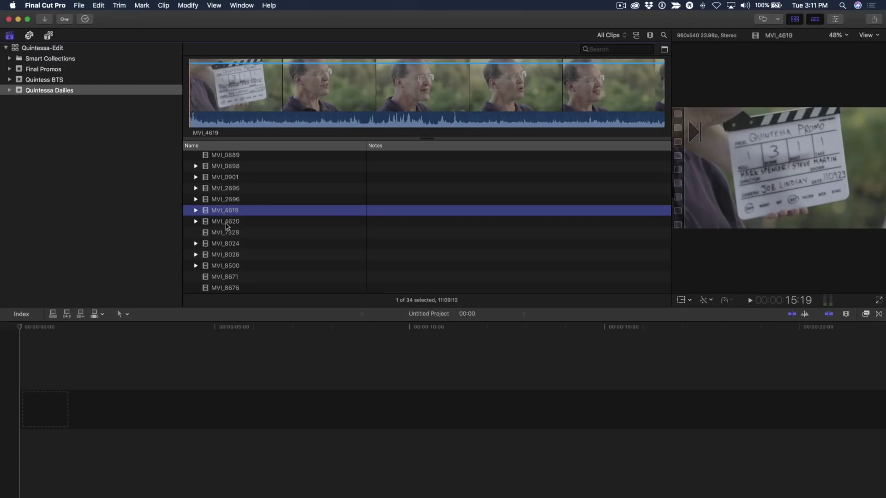
click(226, 223)
click(266, 121)
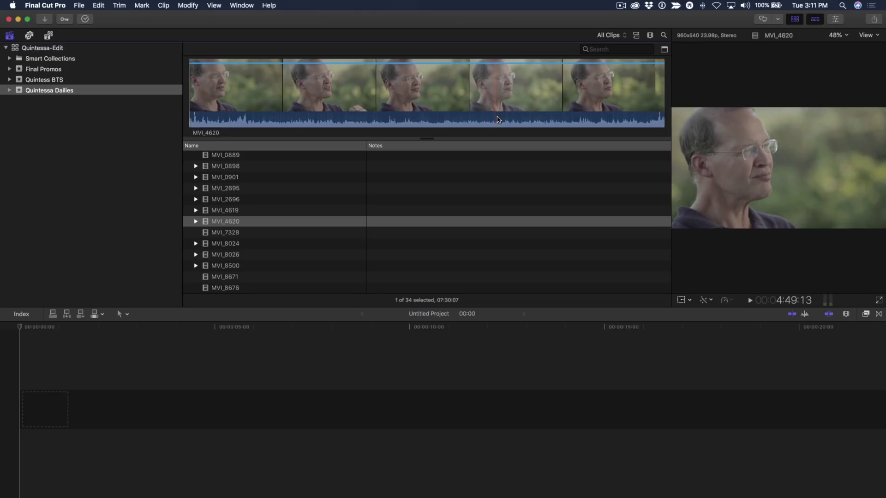
click(228, 210)
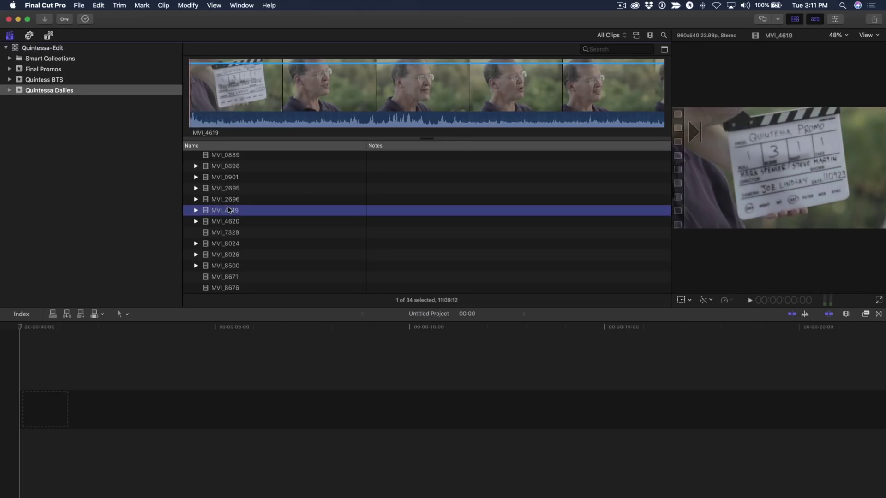
click(233, 200)
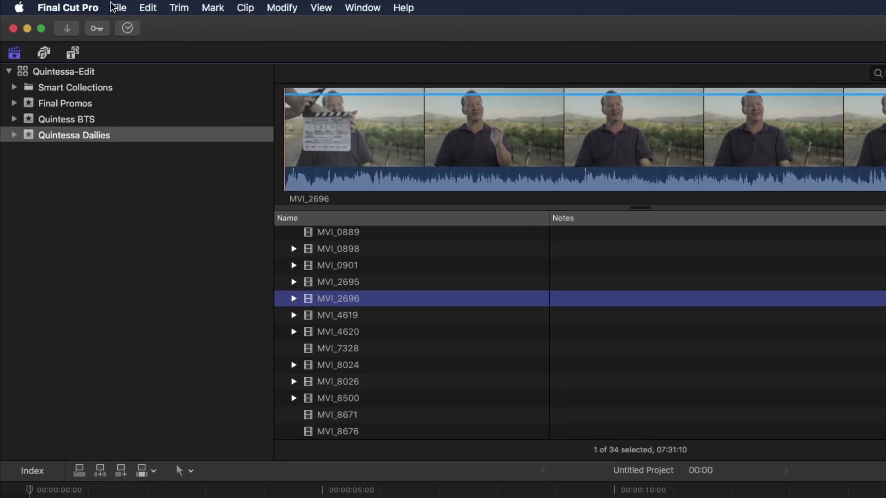
Bring up the File > Share options, then dismiss them and begin switching to SpeedScriber.
click(79, 5)
mouse_move(163, 162)
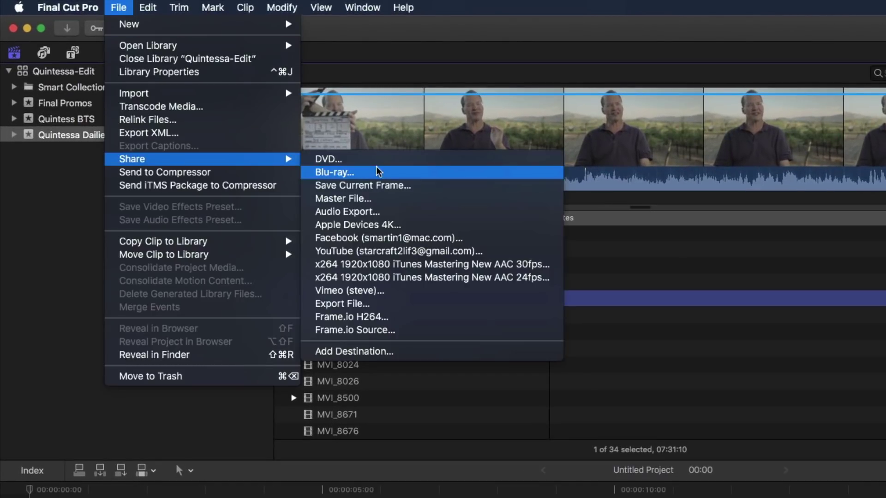
key(super+Tab)
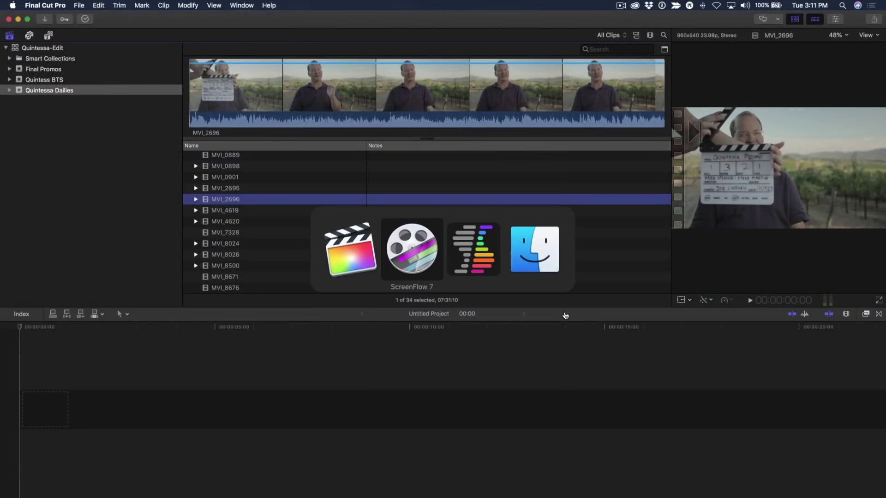
Import Charles A Cam Interview.mov from the Desktop into SpeedScriber.
key(super+Tab)
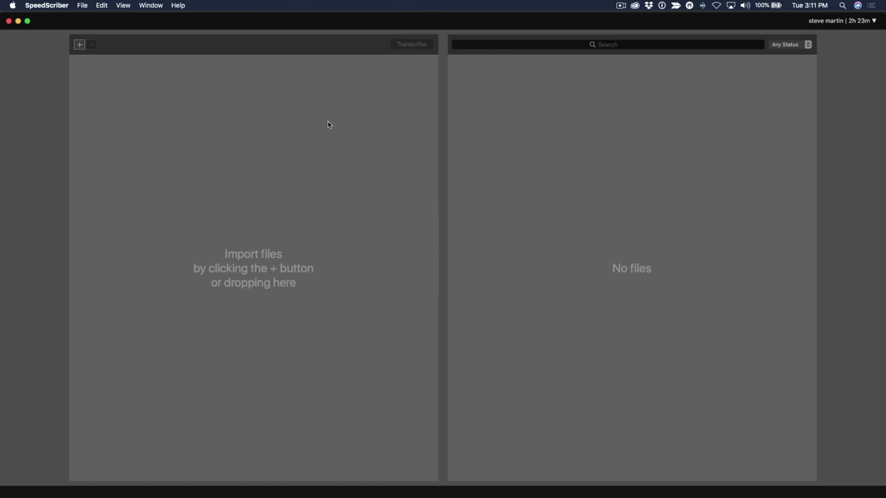
click(80, 46)
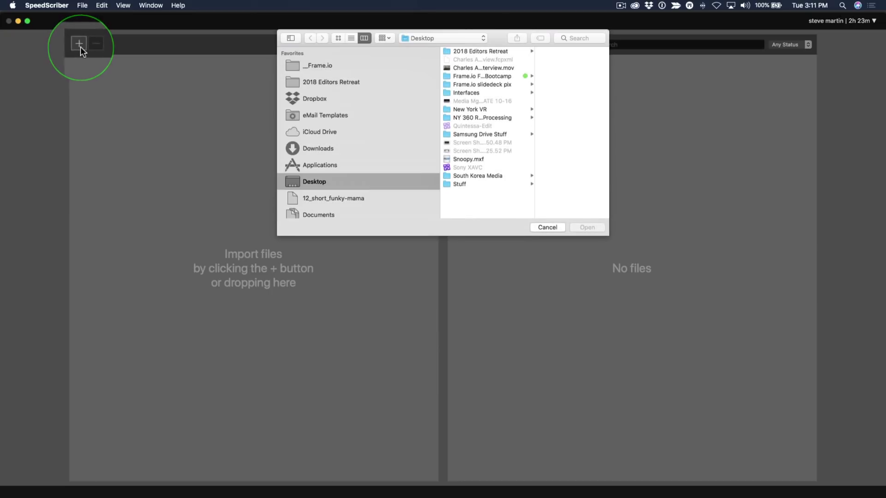
click(487, 68)
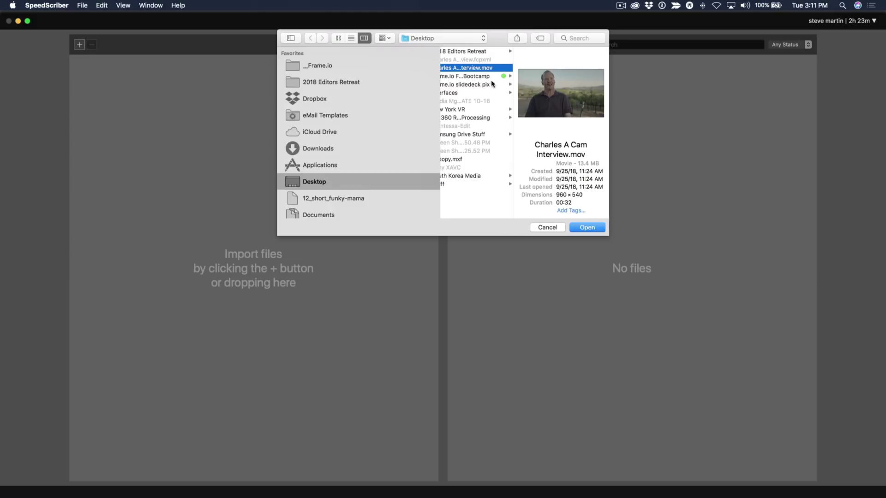
click(586, 228)
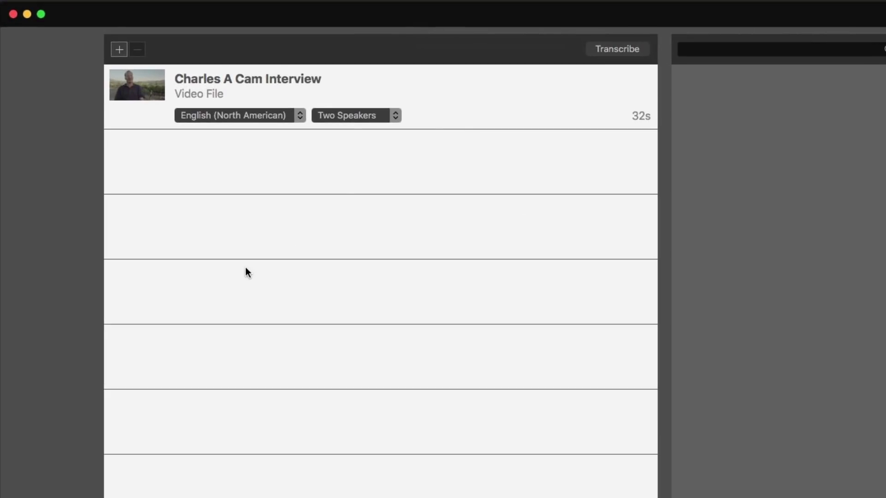
Keep English (North American), change Two Speakers to One Speaker, and confirm transcription.
click(206, 115)
click(212, 115)
click(347, 116)
click(350, 102)
click(607, 49)
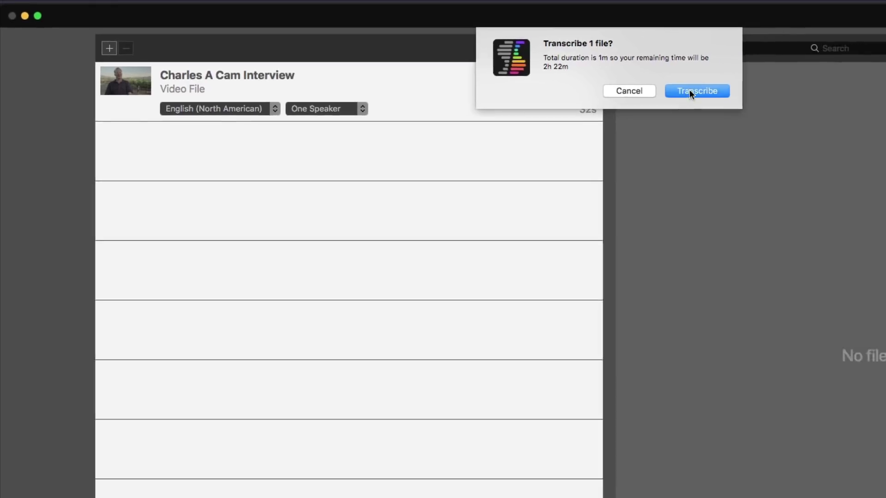
click(760, 96)
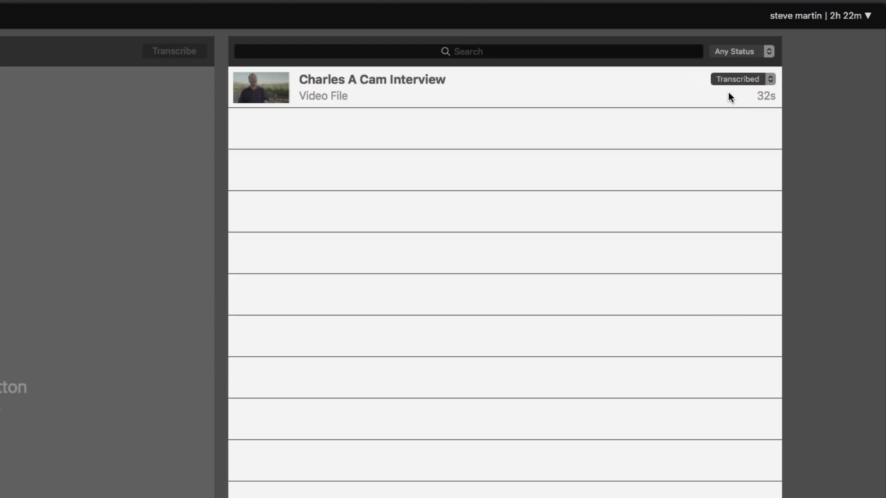
Select the transcribed Charles A Cam Interview row in the files list.
click(375, 100)
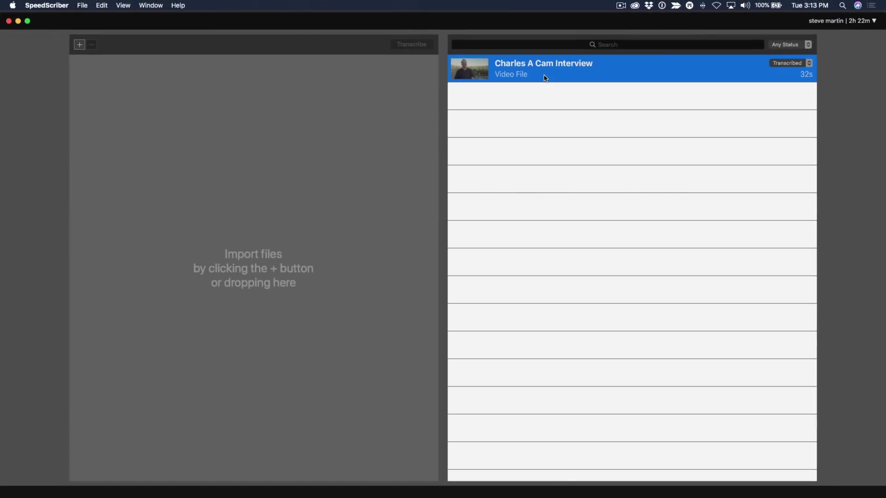
Open the transcript editor, rename Speaker 1 to Charles, and play back the interview.
double_click(545, 78)
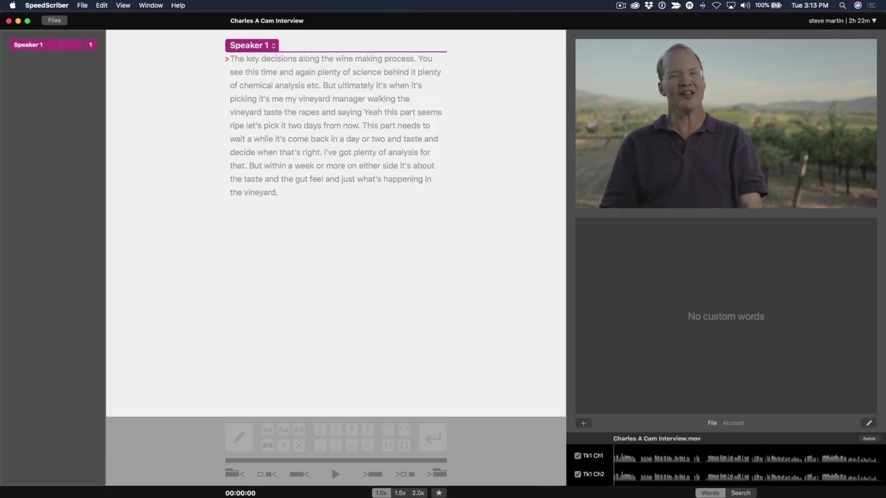
drag(67, 45, 6, 44)
text(Charles)
key(Return)
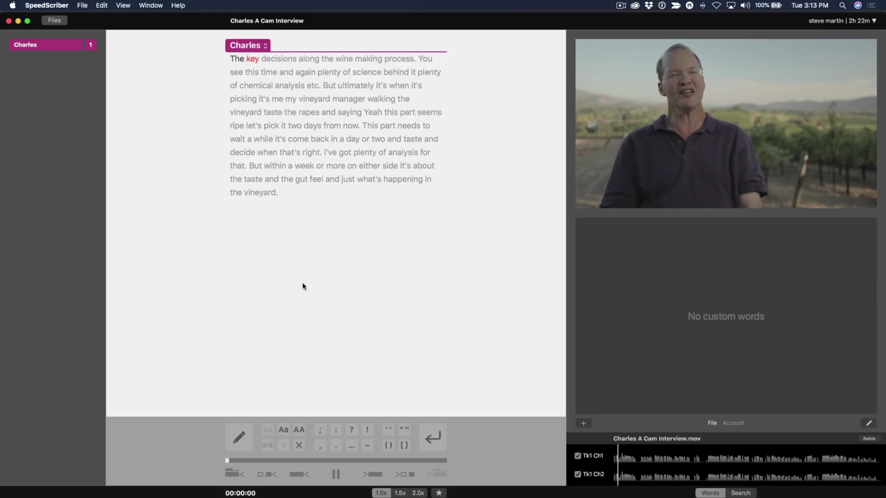
click(337, 474)
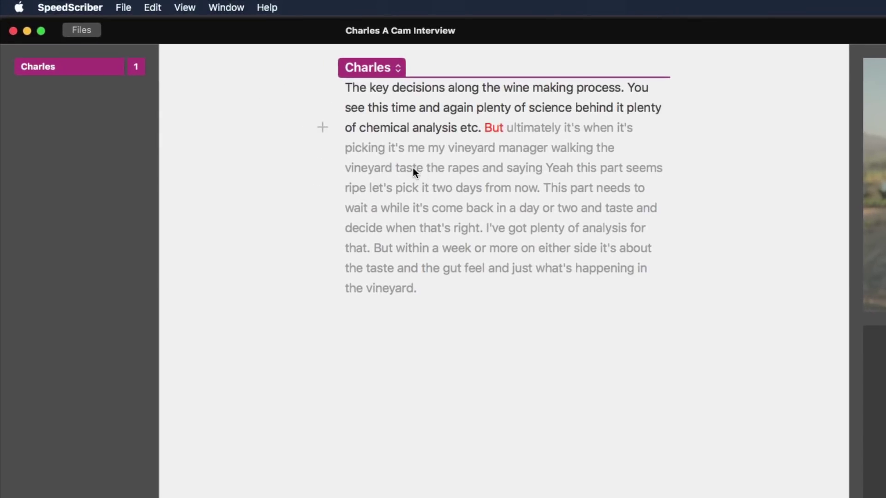
Replace the misheard words 'taste' and 'rapes' with 'tasting' and 'grapes'.
click(409, 170)
double_click(409, 170)
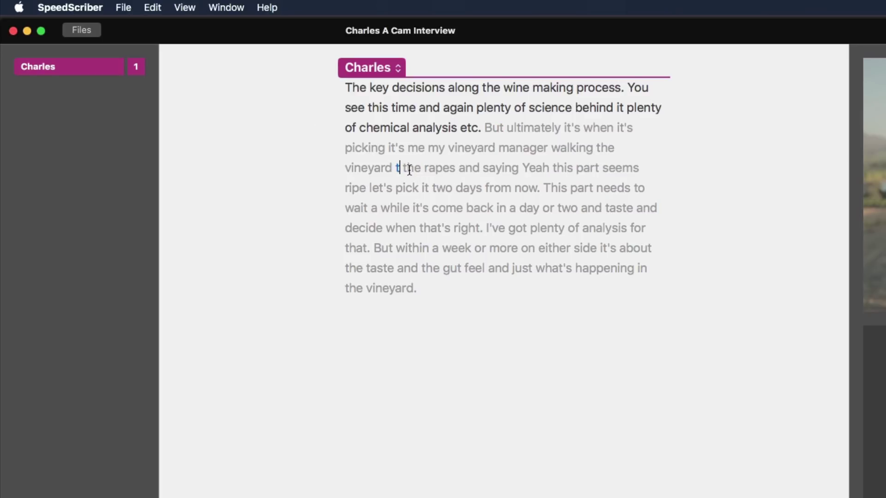
text(tasting)
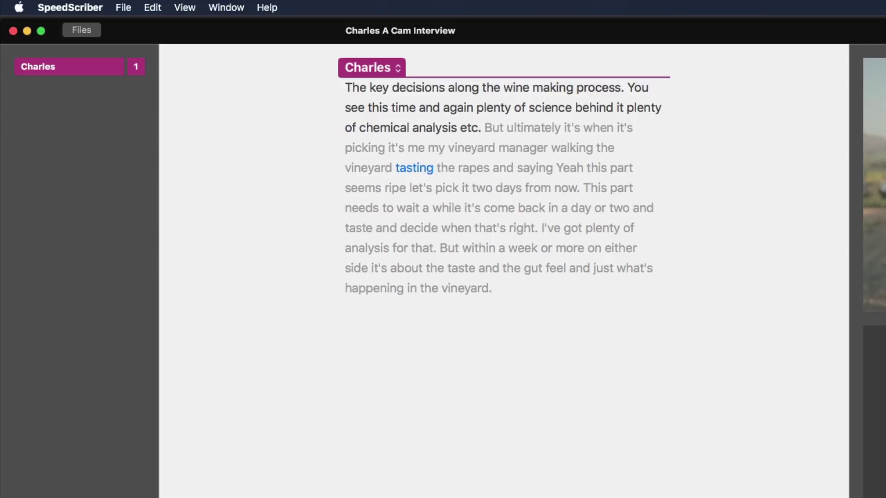
click(468, 168)
double_click(469, 168)
text(grap)
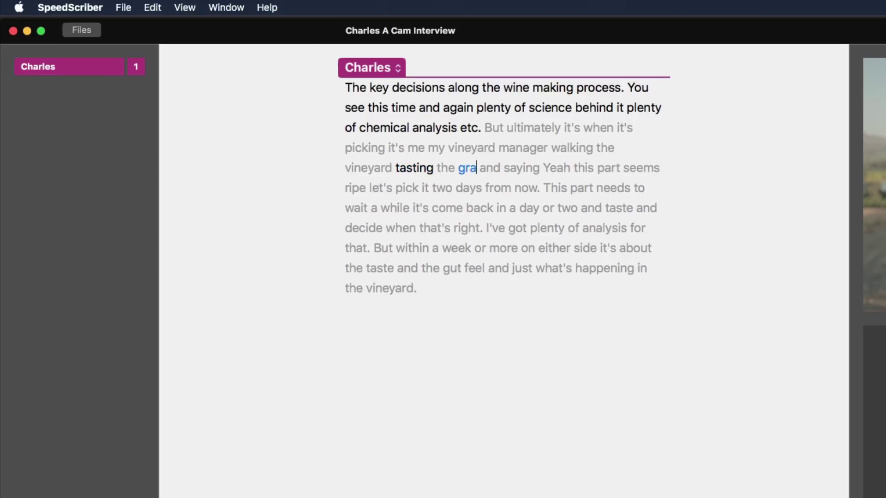
text(es)
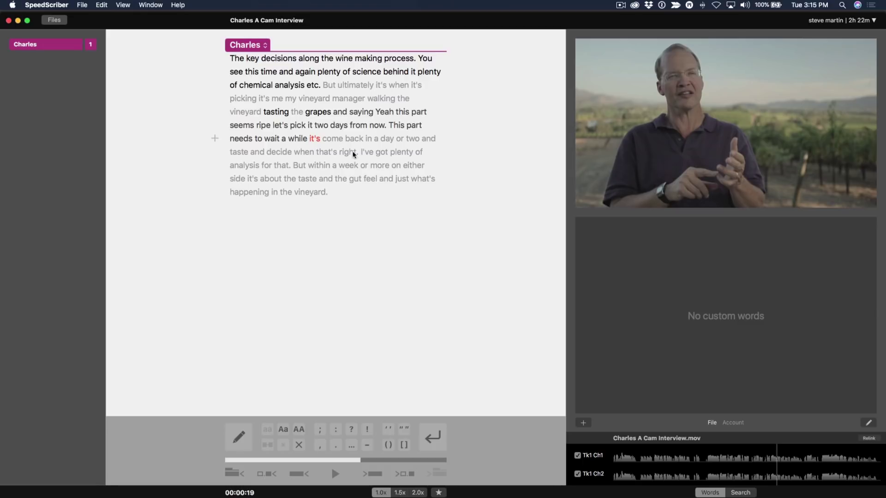
Favorite 'I've got plenty of analysis for that.' and the 'You see … etc.' passage.
click(372, 154)
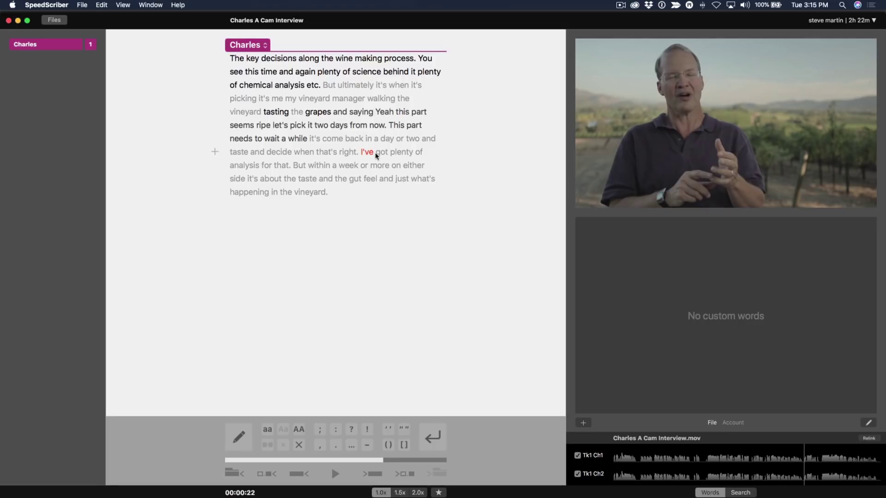
drag(361, 155, 285, 171)
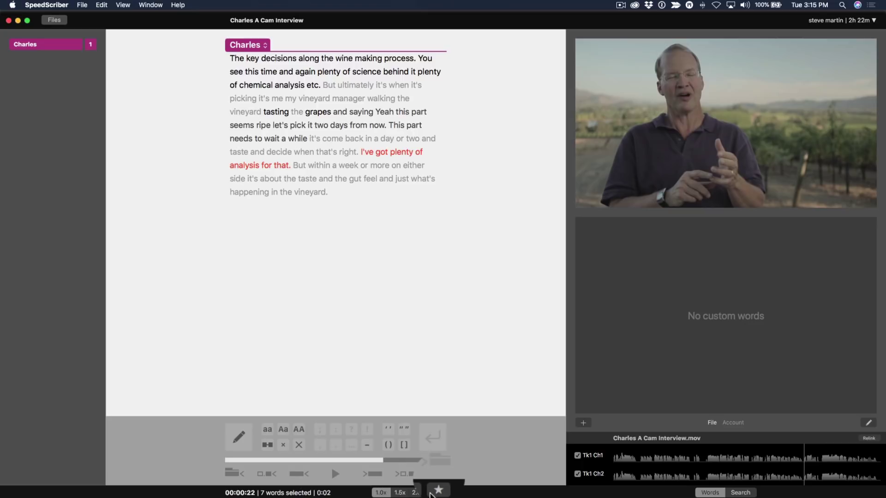
click(439, 490)
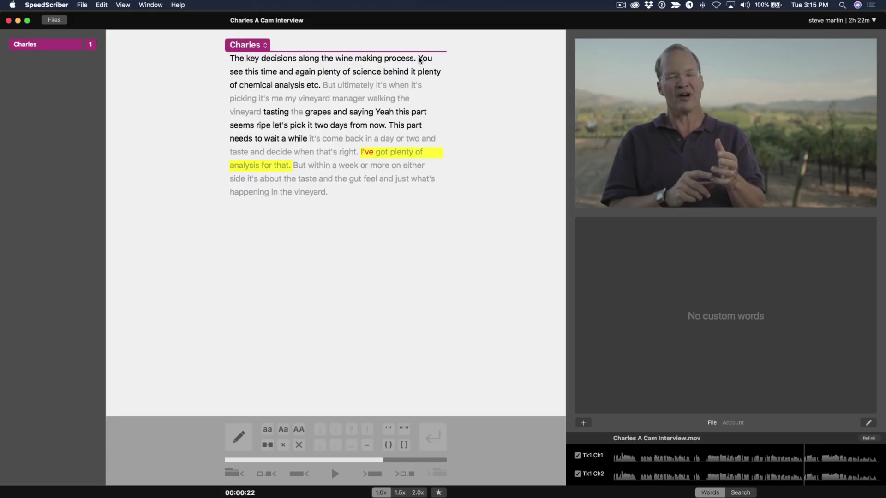
drag(420, 58, 307, 87)
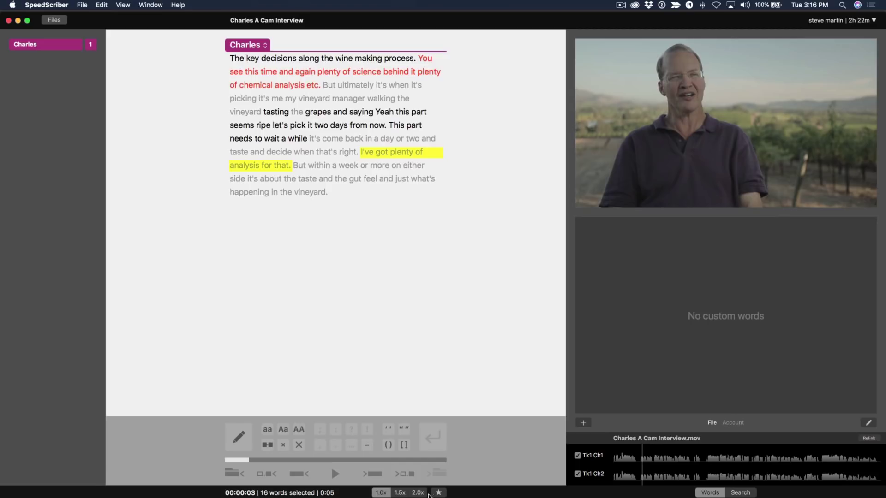
key(super+shift+h)
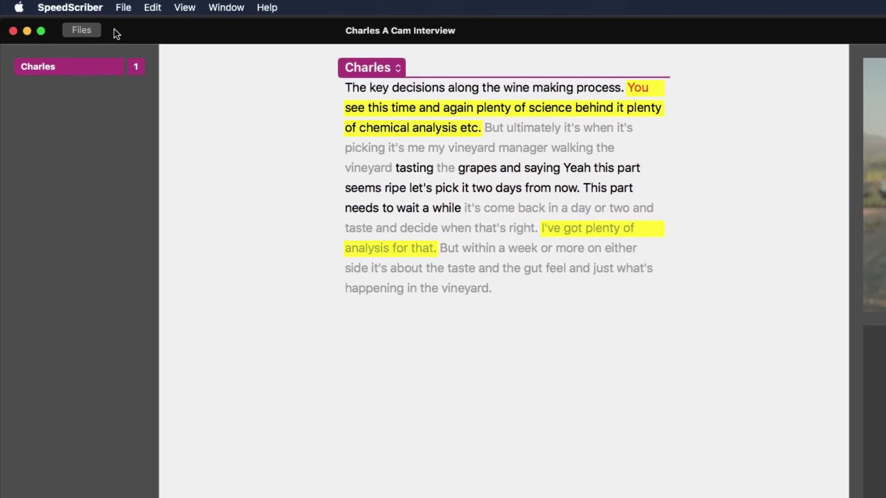
Export Final Cut Pro X XML to the Desktop, replacing the old file, then switch to Final Cut Pro.
click(80, 5)
mouse_move(143, 43)
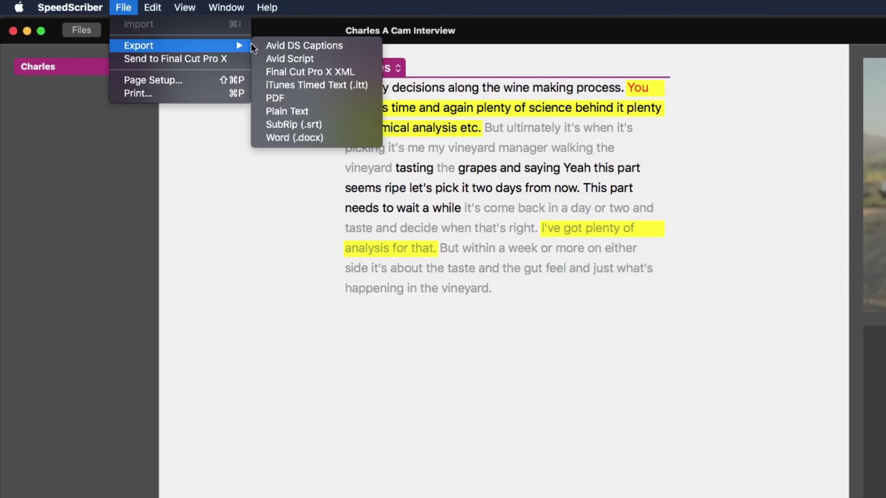
click(748, 131)
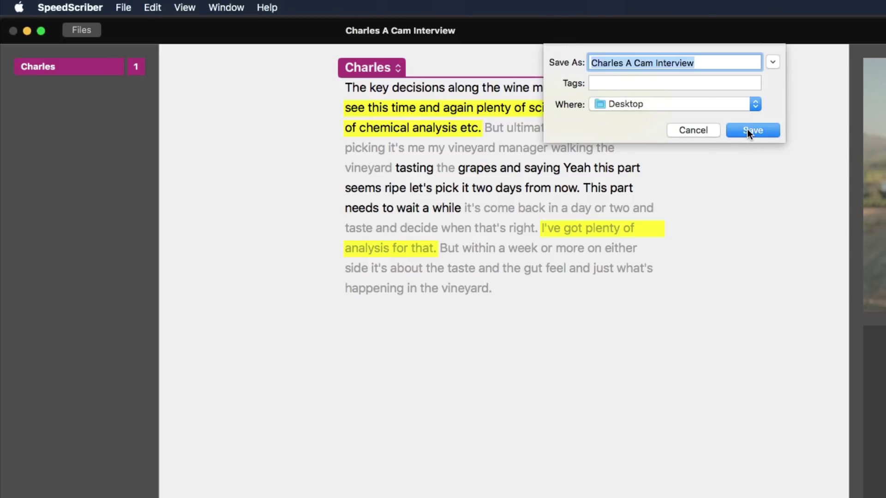
key(Return)
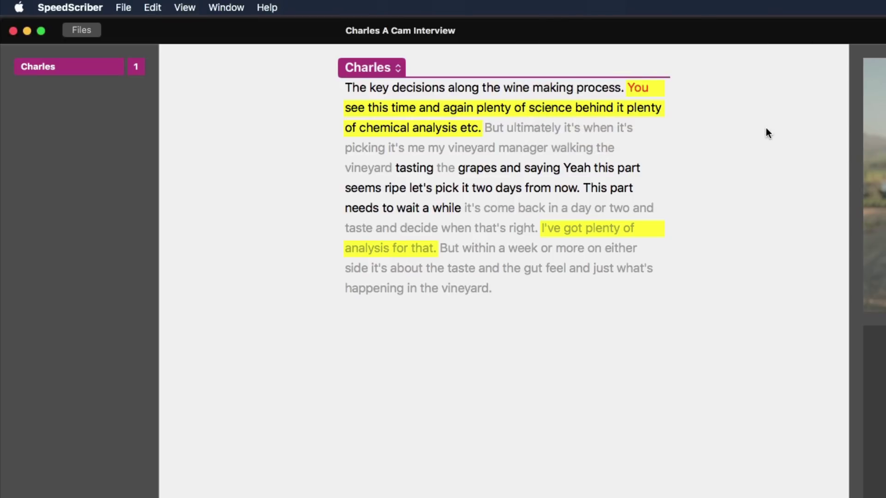
key(super+Tab)
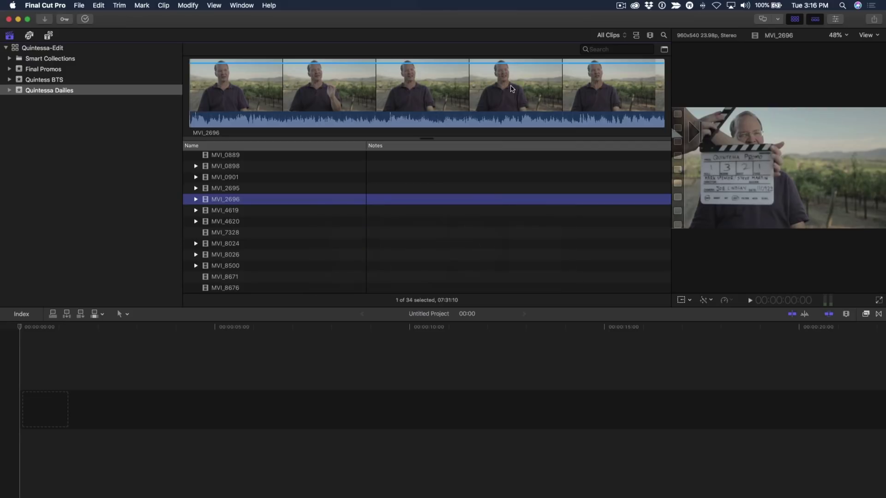
Import the exported Charles A Cam Interview .fcpxml from the Desktop via File > Import > XML.
click(511, 88)
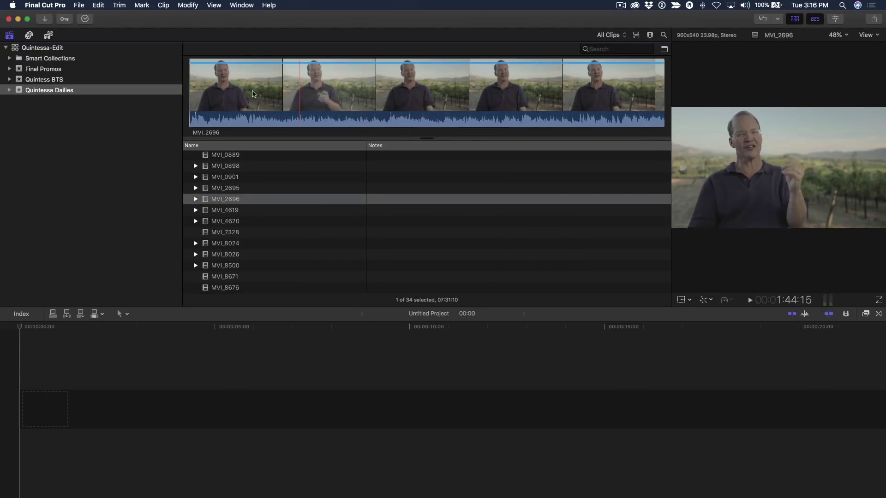
click(79, 5)
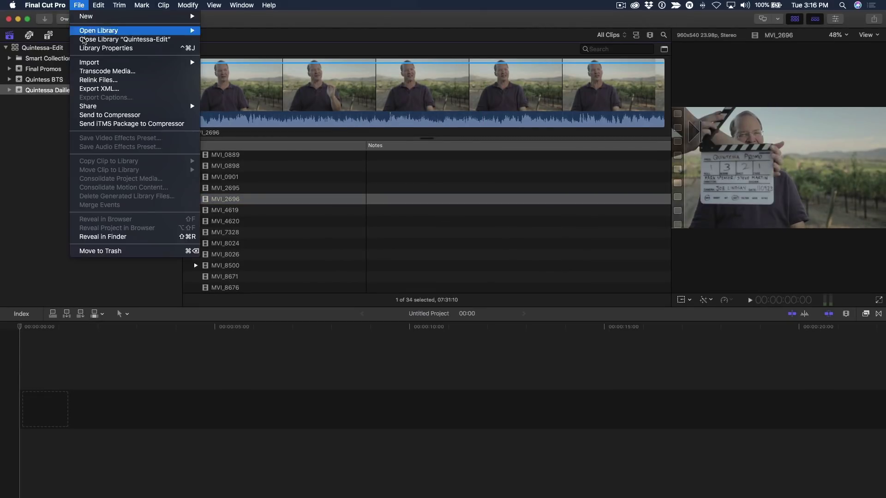
mouse_move(88, 62)
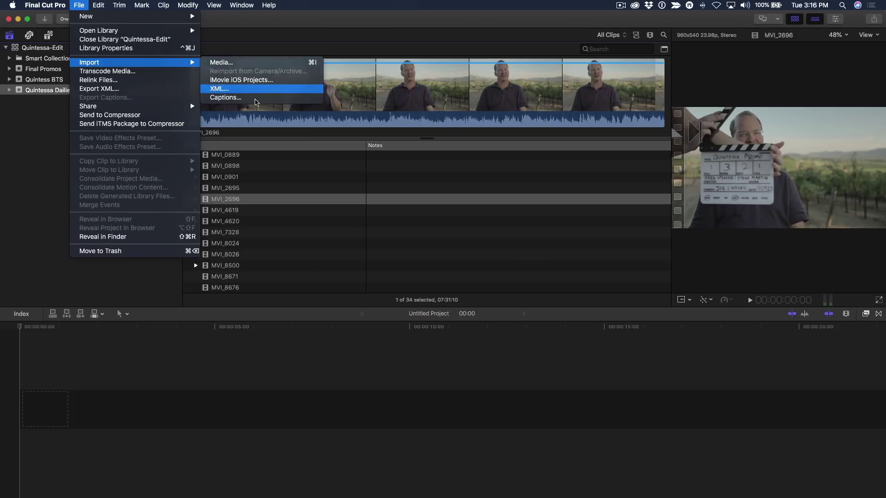
click(216, 89)
double_click(270, 86)
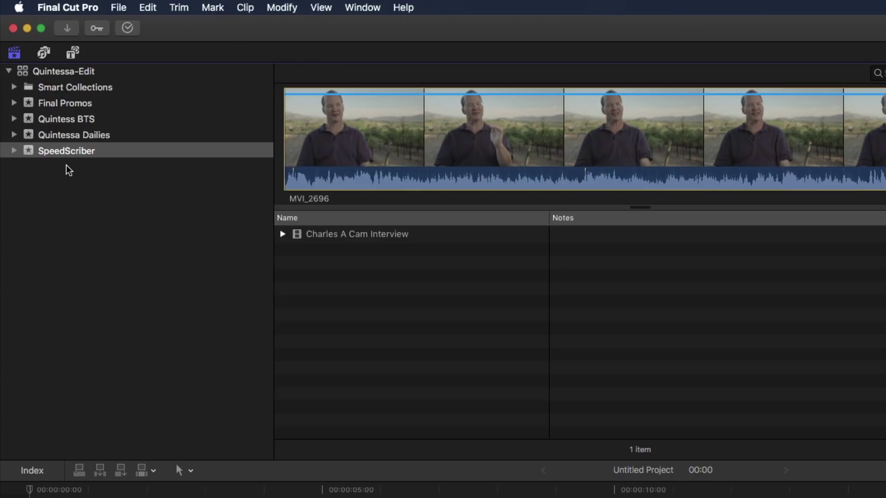
Expand the SpeedScriber event and interview clip, then browse its Charles and Favorite keyword ranges.
click(14, 152)
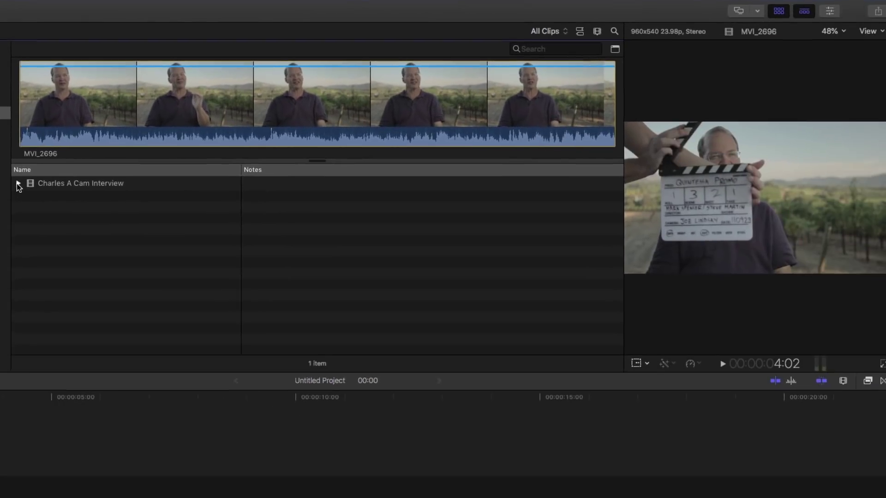
click(153, 209)
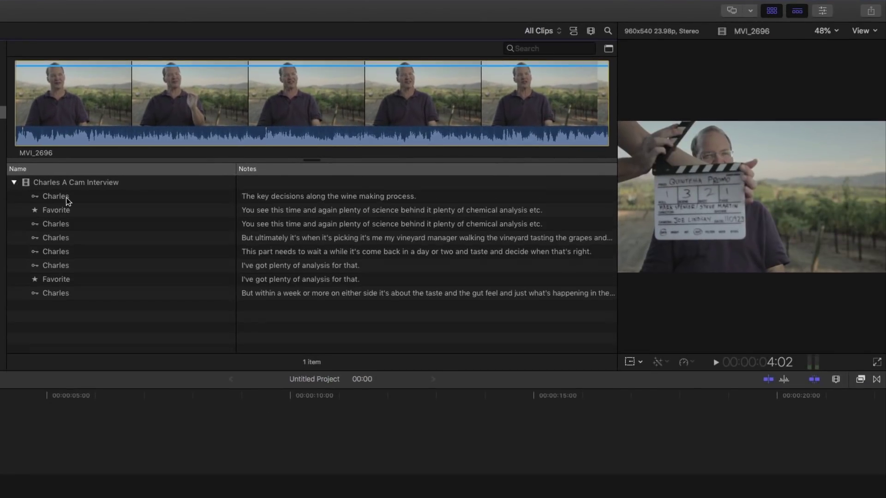
click(273, 197)
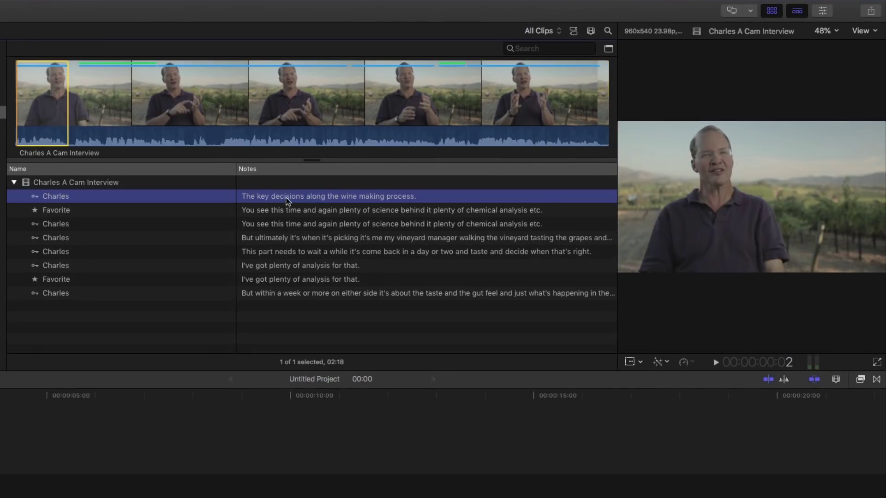
click(324, 227)
click(318, 239)
click(311, 254)
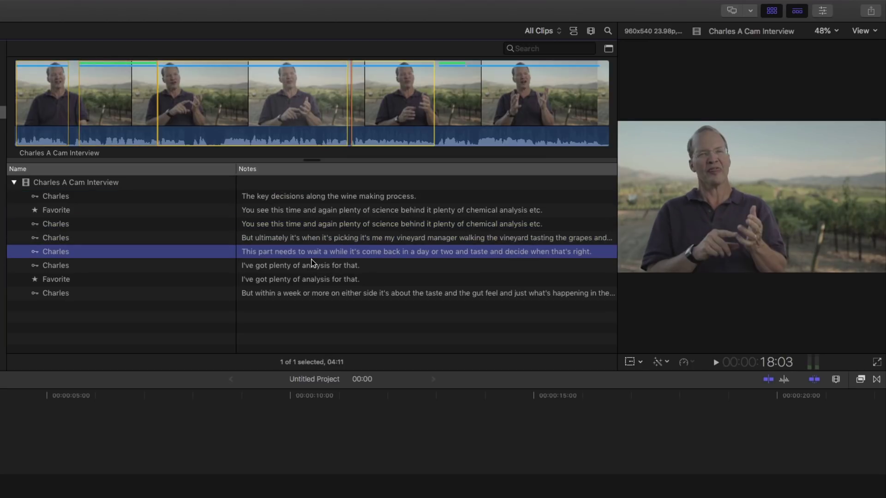
click(305, 268)
click(298, 280)
click(292, 294)
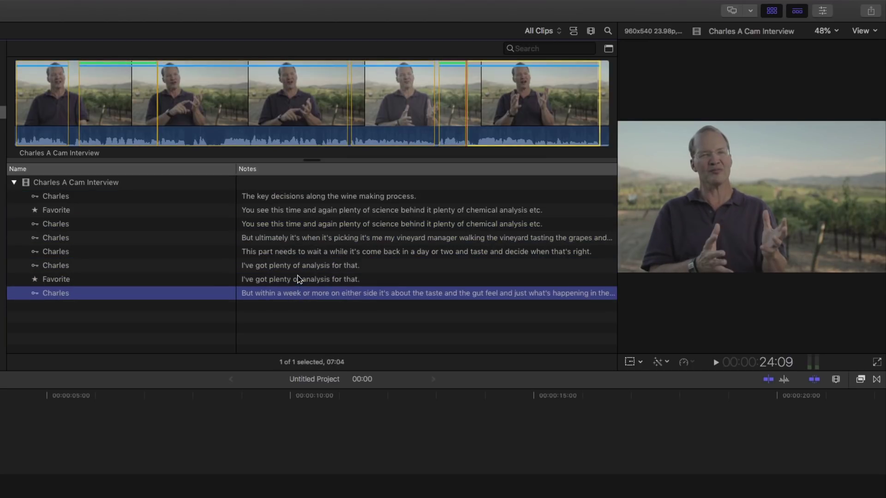
click(296, 280)
click(295, 271)
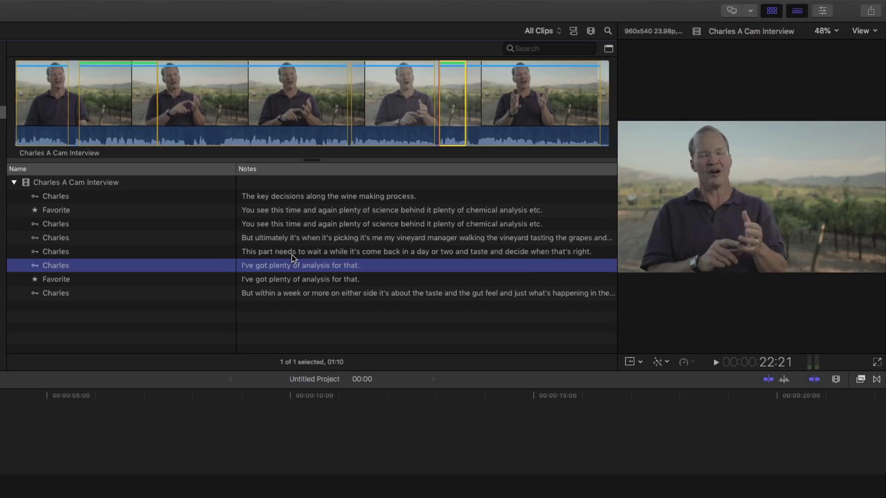
click(291, 254)
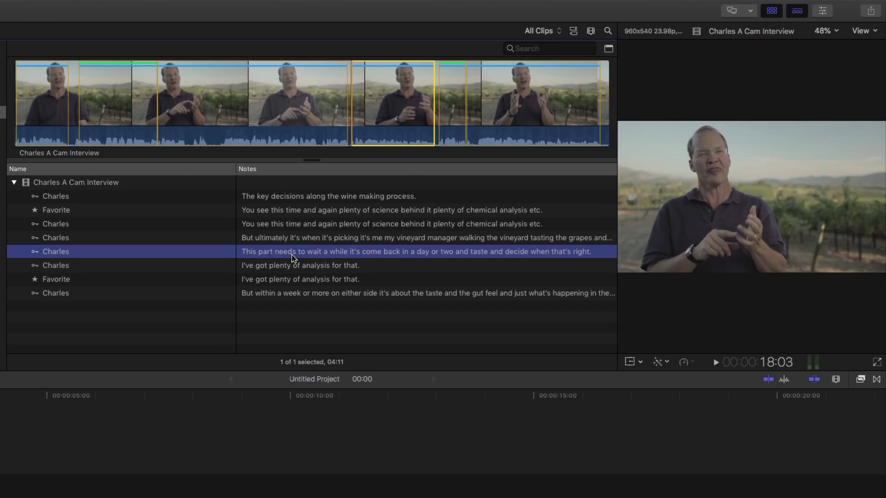
Play the 'This part needs' and 'But within a week' sound bites.
key(space)
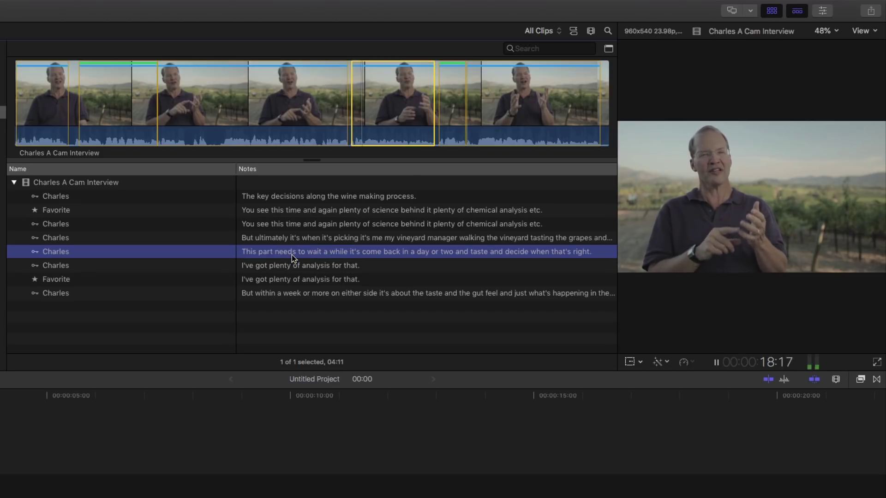
key(space)
click(288, 295)
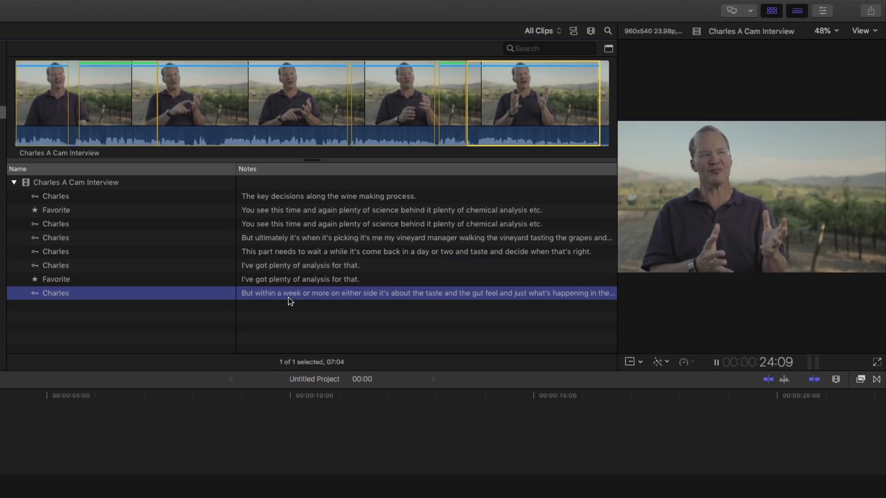
key(space)
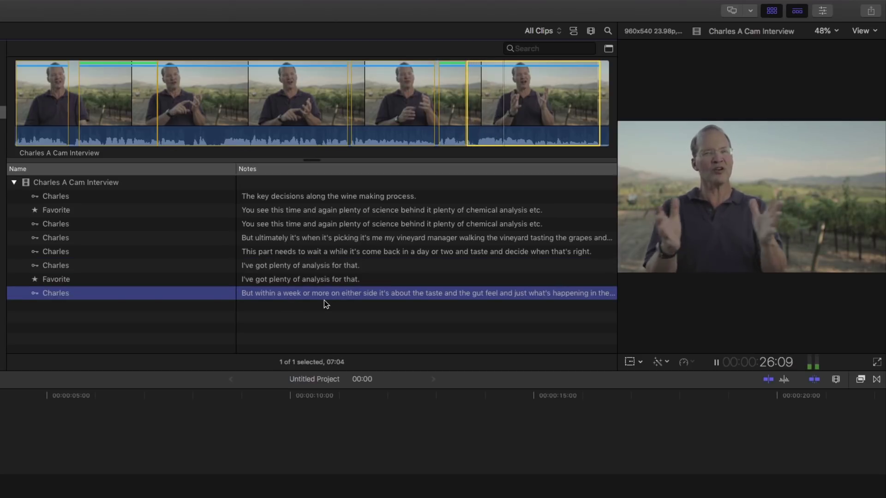
key(space)
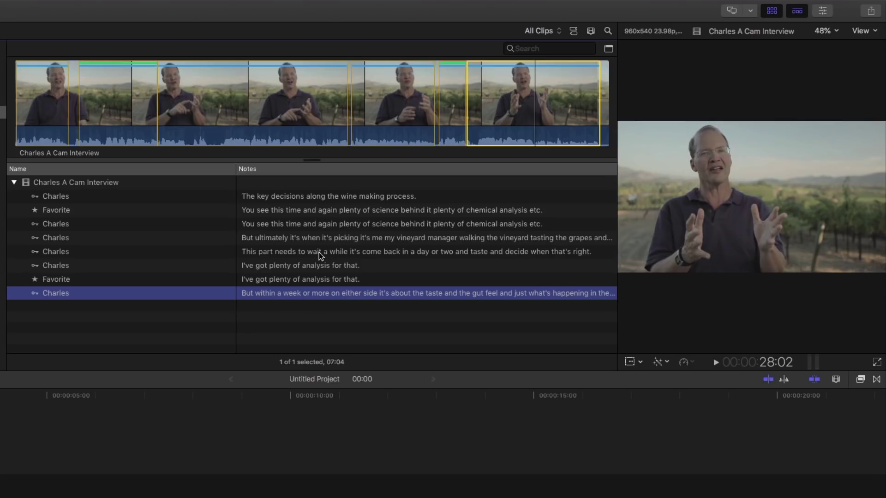
Preview the lower and then the upper Favorite sound bite.
click(65, 280)
click(453, 76)
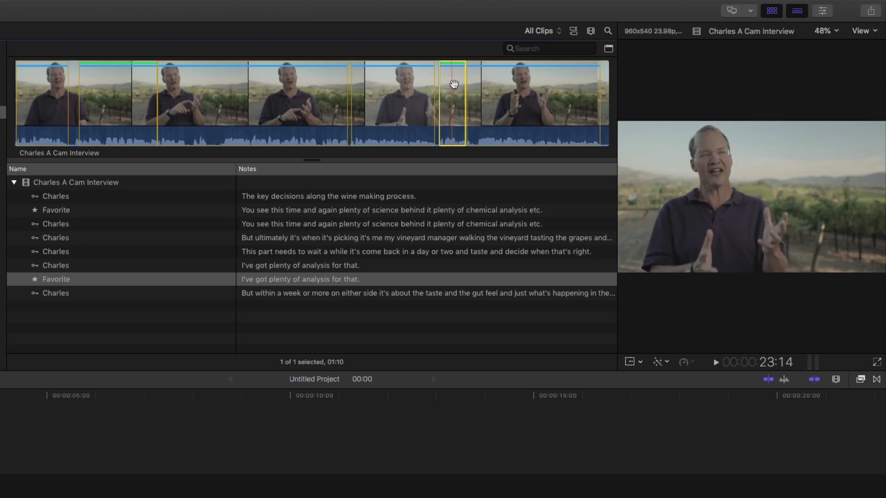
key(space)
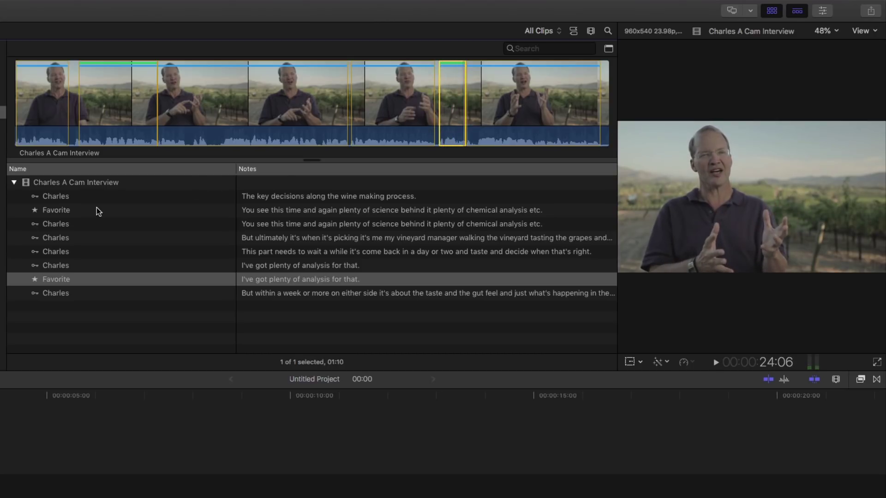
click(94, 214)
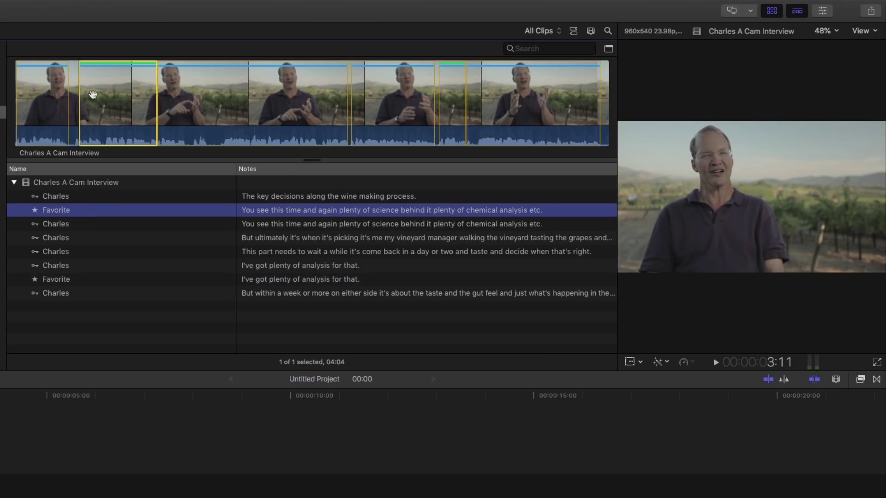
click(90, 115)
key(space)
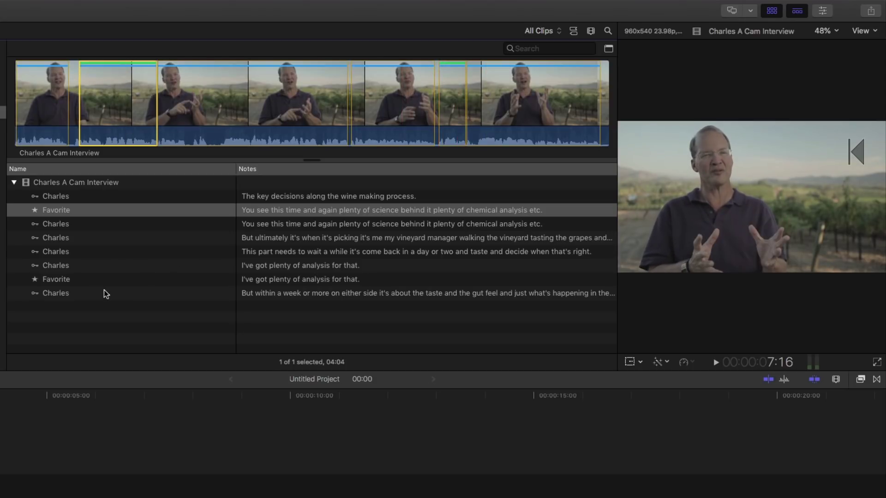
Append both Favorite ranges to the Untitled Project timeline as two clips.
click(56, 212)
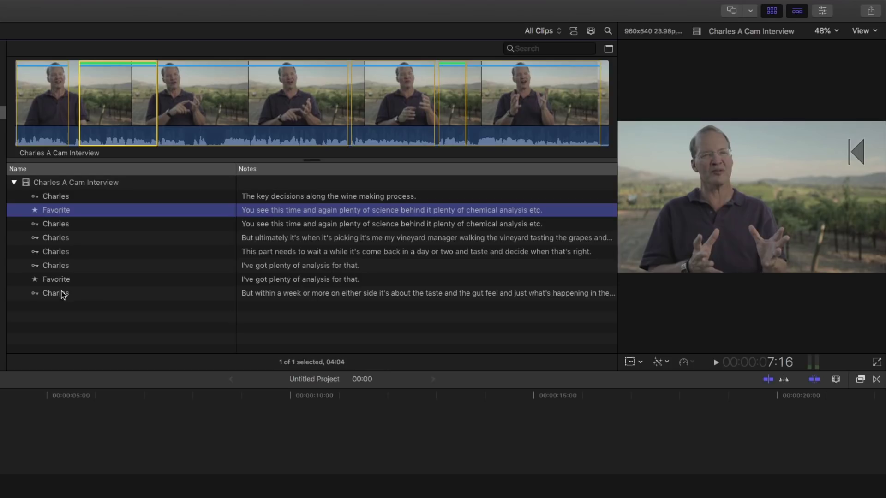
super+click(64, 280)
key(e)
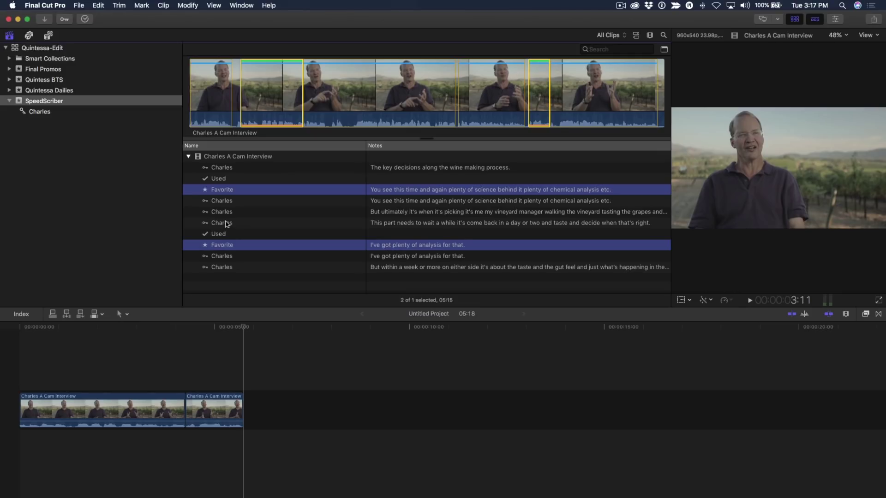
Search the Charles keyword collection's clip notes for 'scienc'.
click(45, 115)
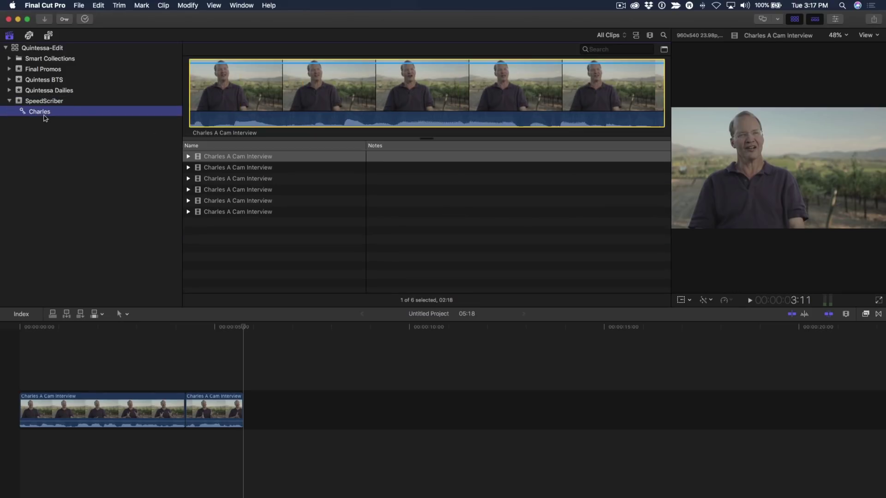
click(610, 50)
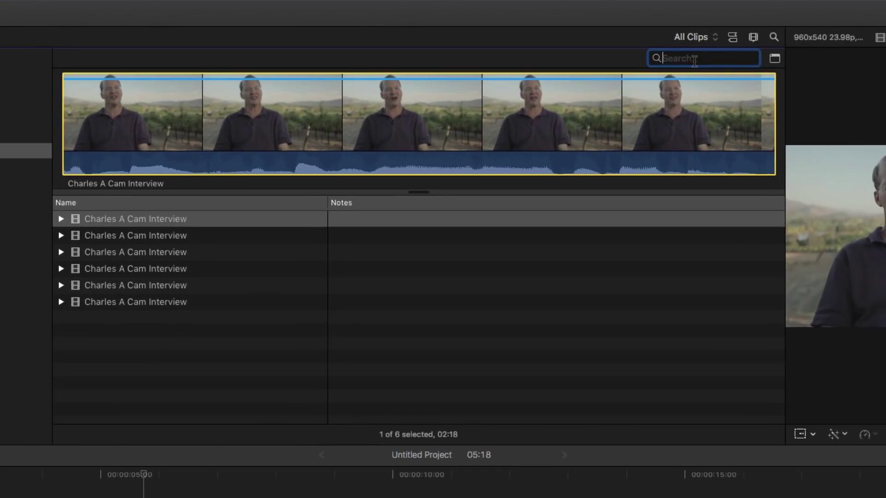
text(scienc)
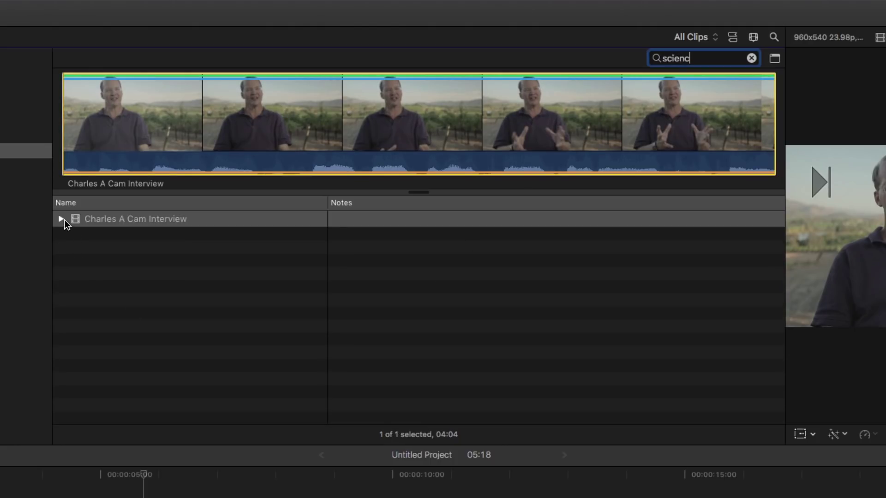
Expand the interview clip and play the Charles passage mentioning science.
click(61, 219)
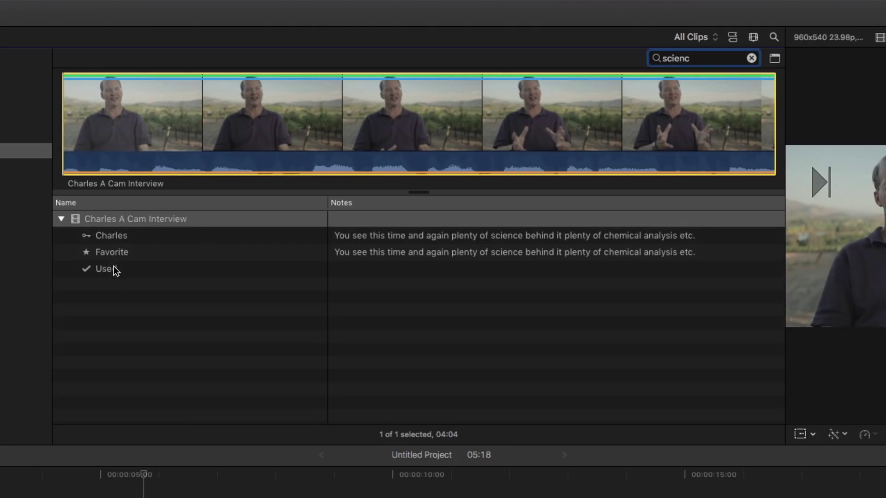
click(524, 240)
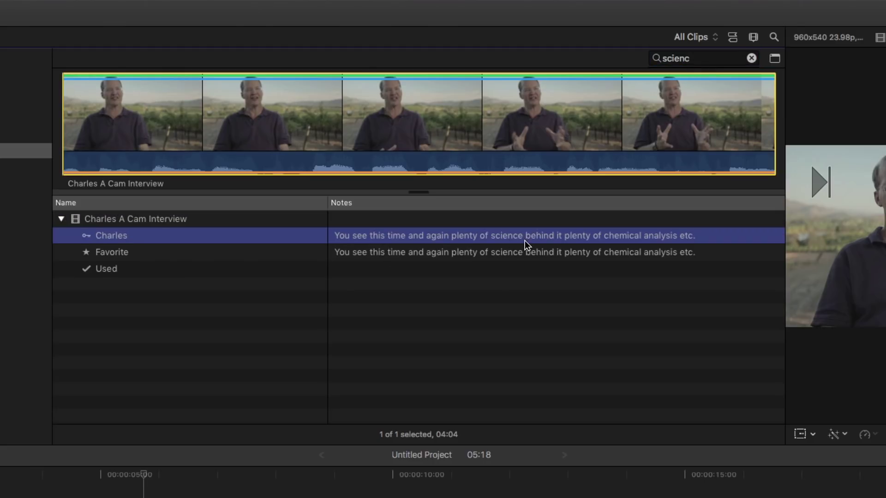
click(111, 166)
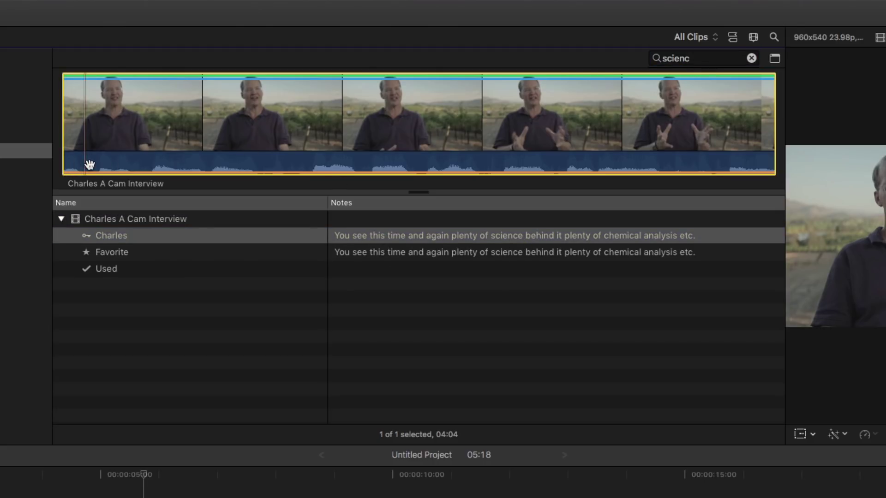
key(space)
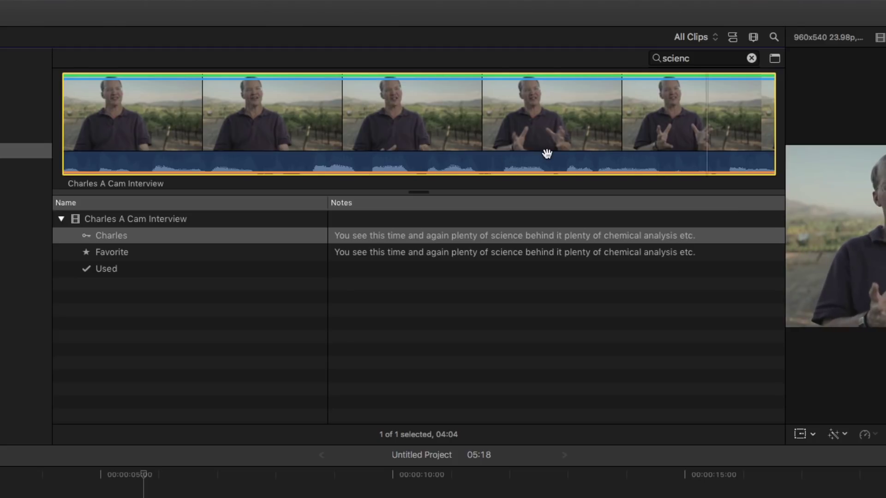
click(338, 127)
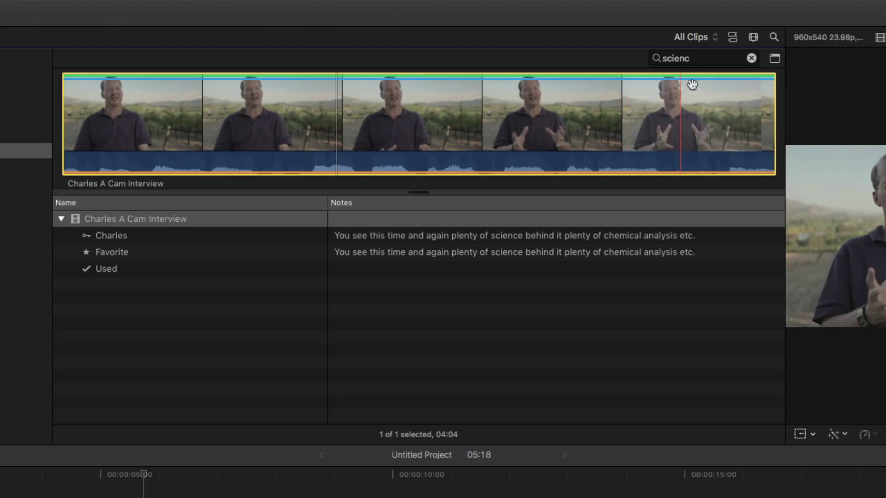
drag(702, 55, 660, 63)
Search 'grape', play the tasting-the-grapes passage, and append it as the third clip.
text(g)
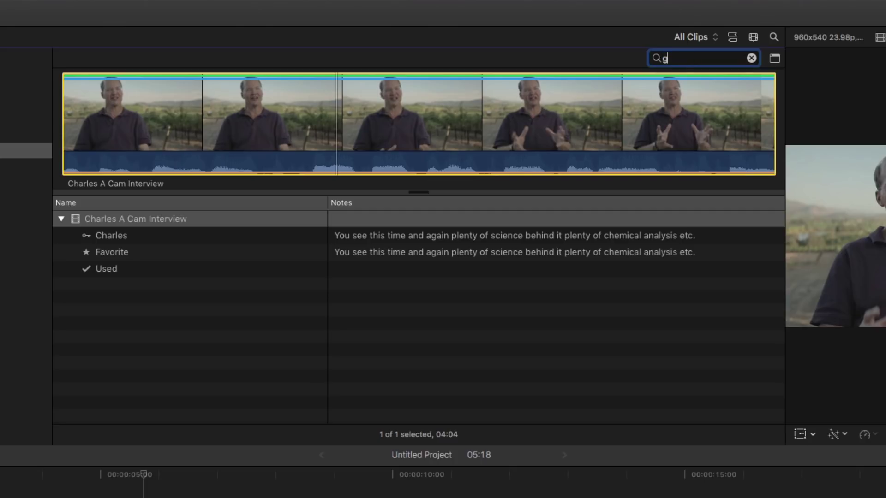
text(rape)
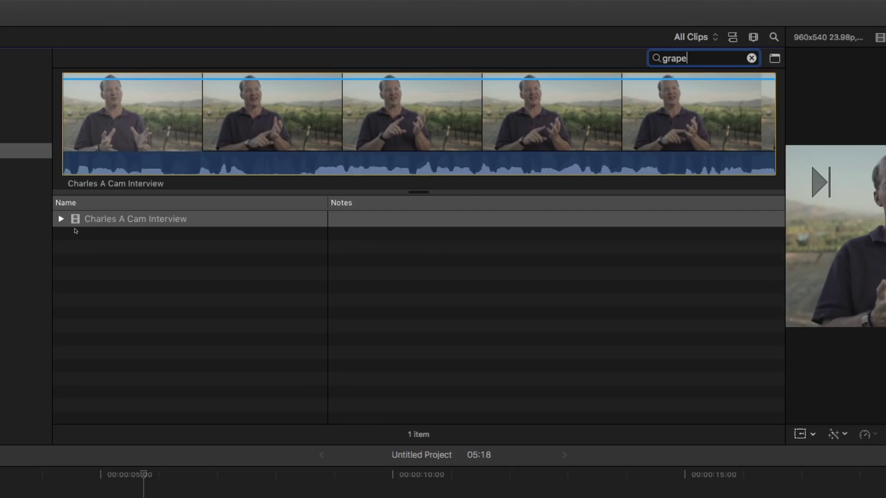
click(60, 219)
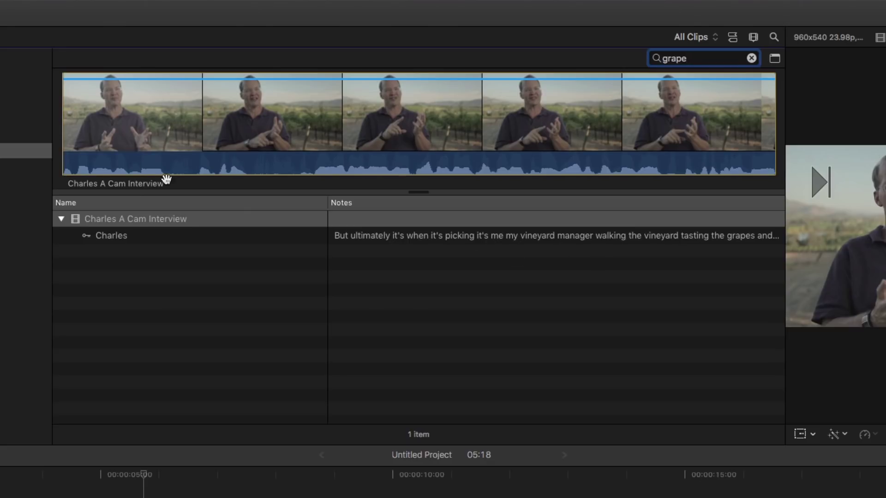
key(space)
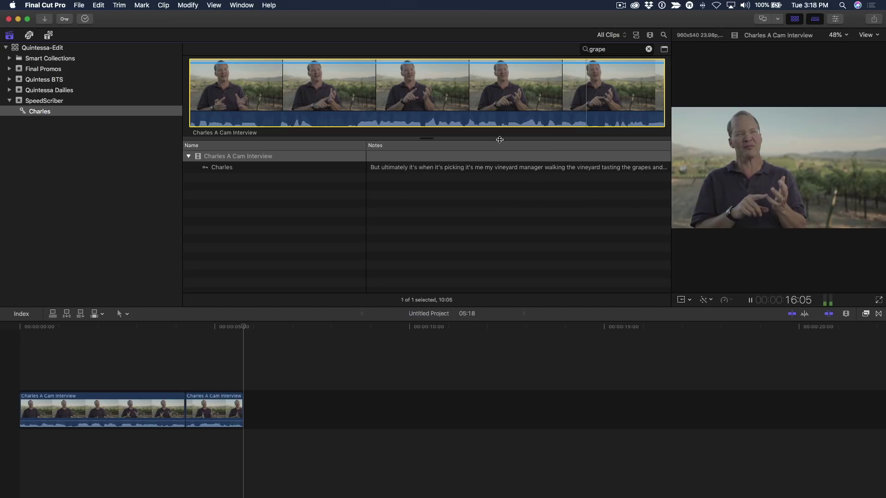
key(space)
key(e)
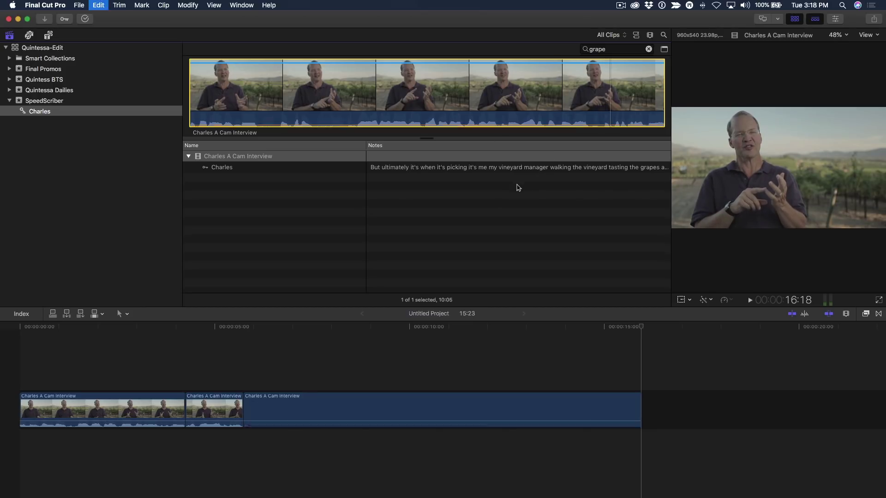
key(j)
key(j)
key(j)
key(j)
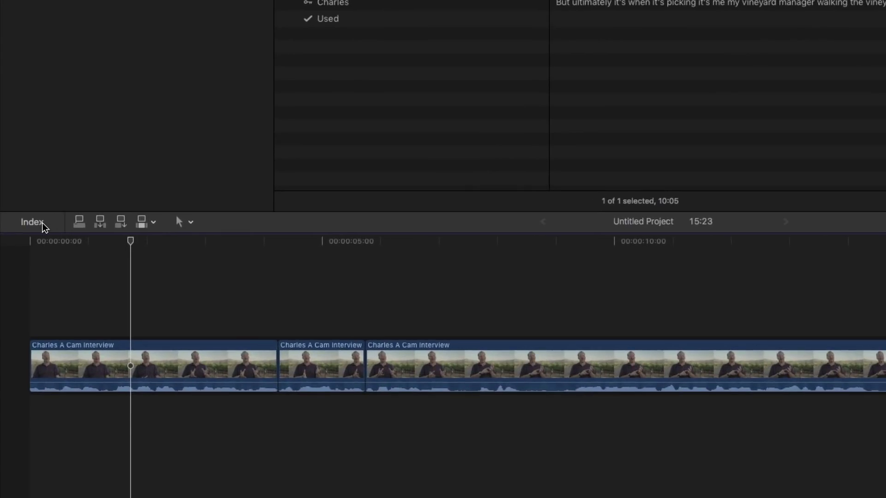
List the project's tags in the Timeline Index and step through all four charles passages.
click(43, 224)
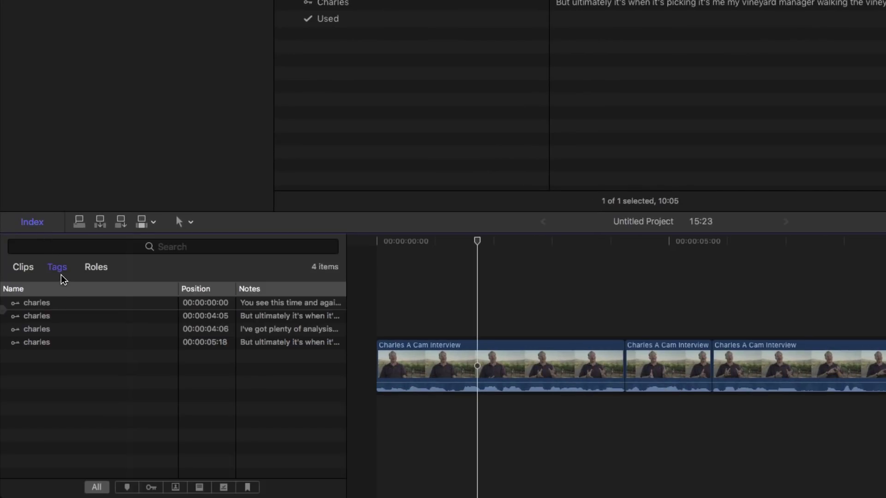
click(39, 306)
key(Down)
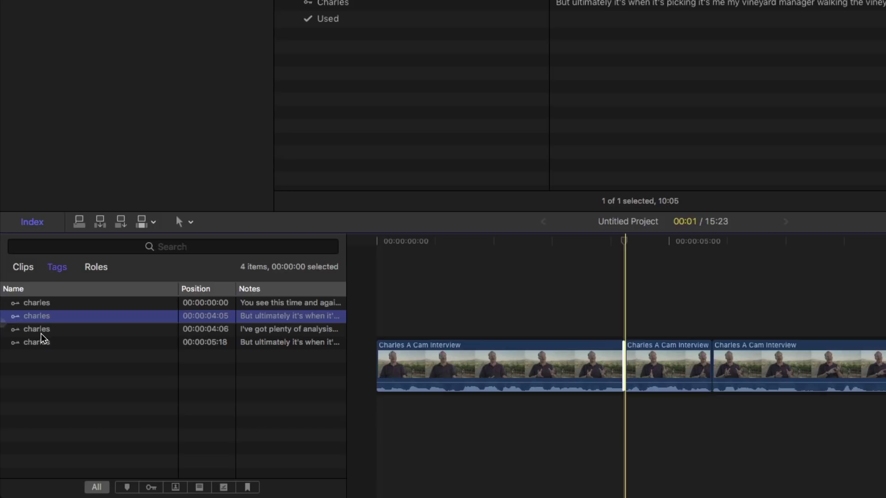
key(Down)
key(Down)
key(Up)
key(Up)
key(Up)
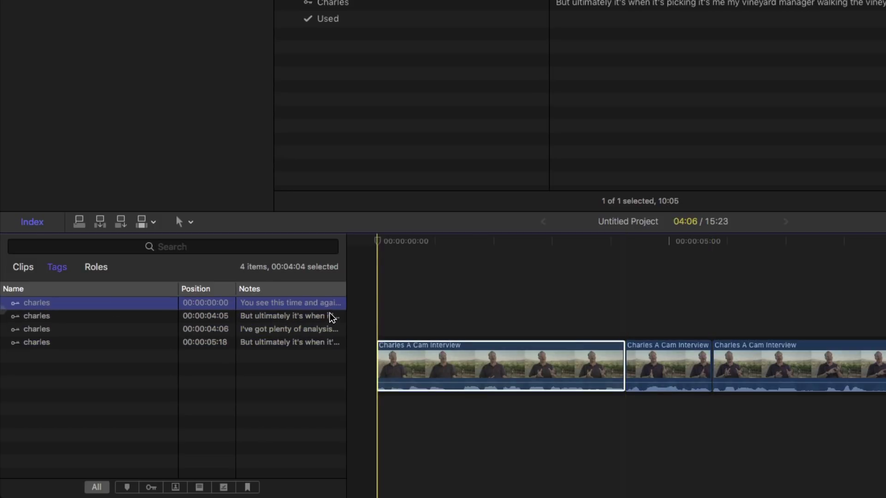
key(Down)
key(Down)
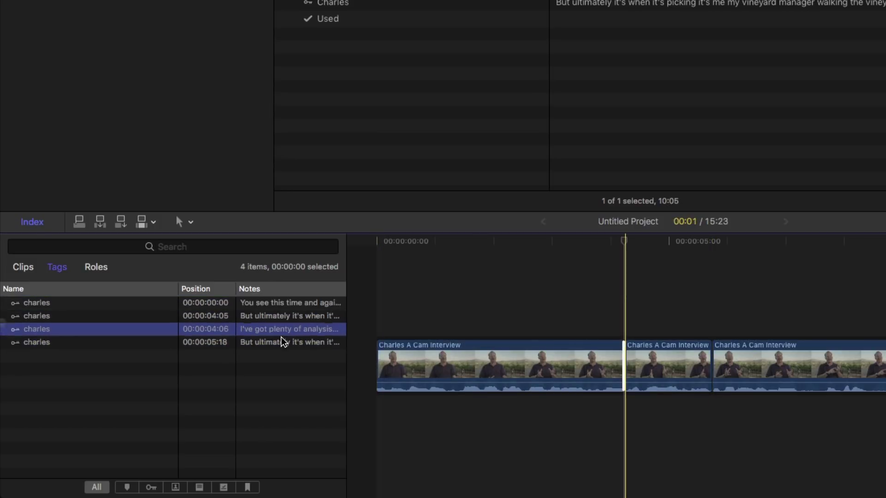
key(Down)
key(Up)
key(Up)
key(Up)
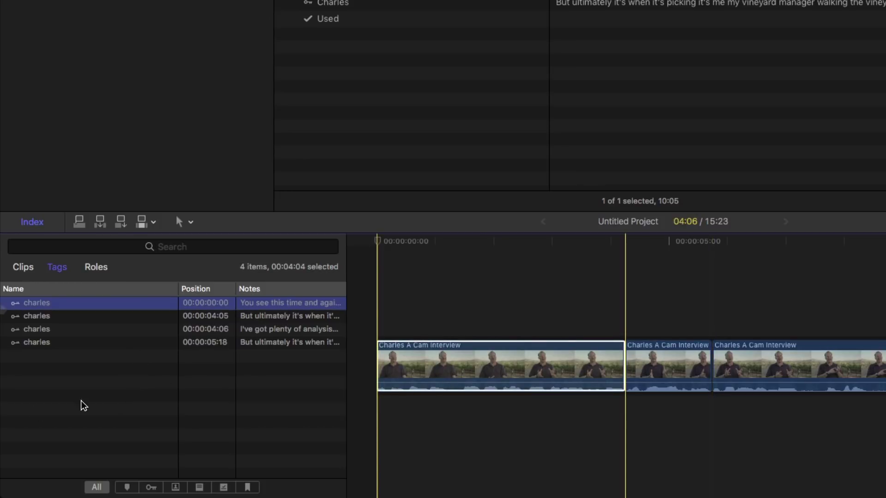
click(138, 398)
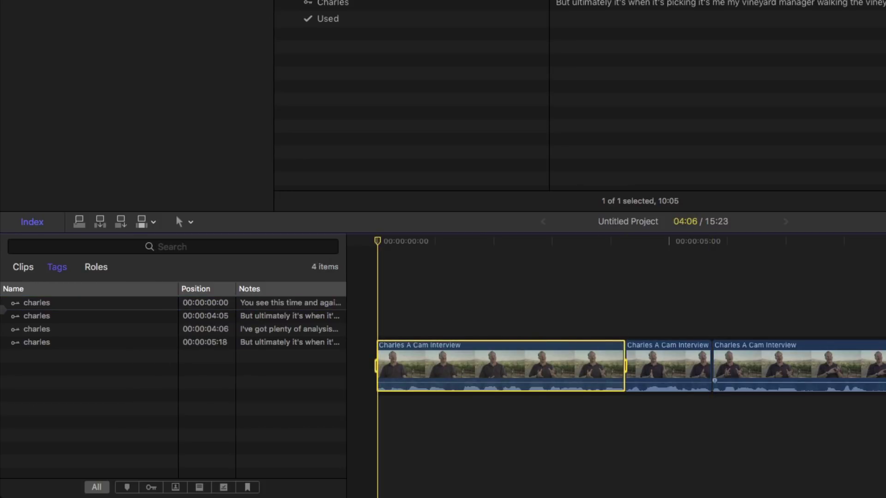
click(470, 305)
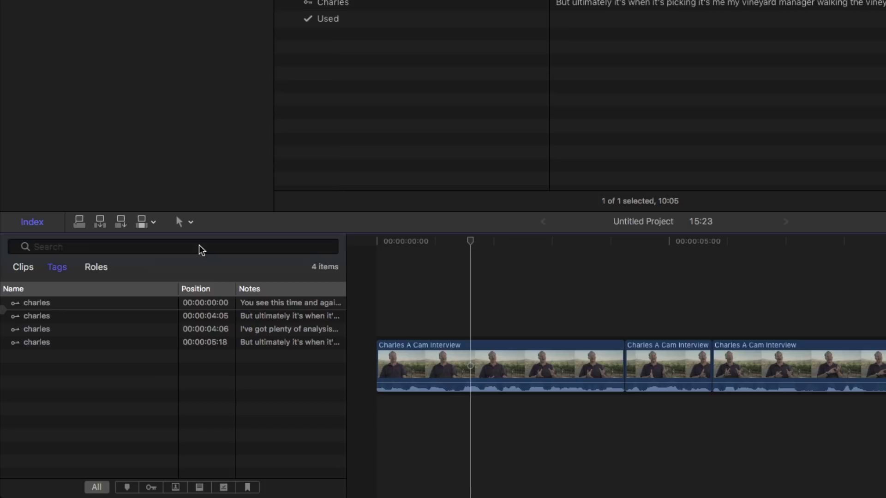
Filter the index tags by 'analysis' and play the second charles passage at 00:00:04:06.
click(198, 248)
text(analysis)
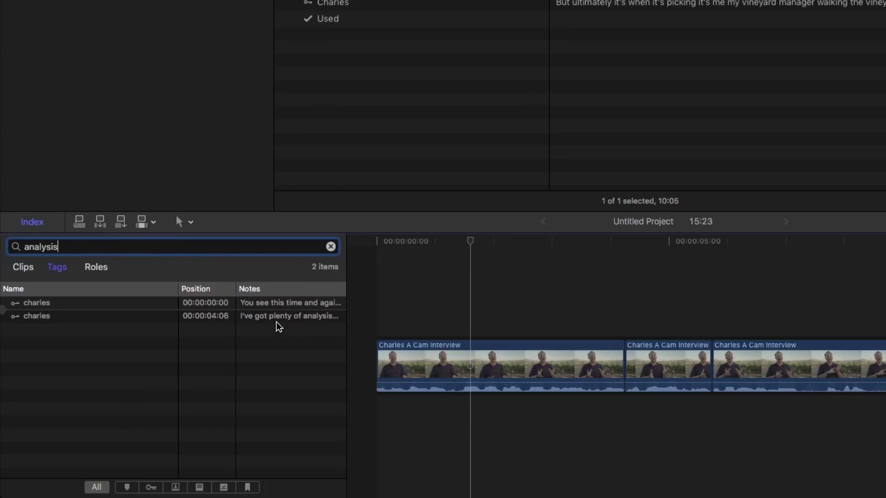
click(273, 306)
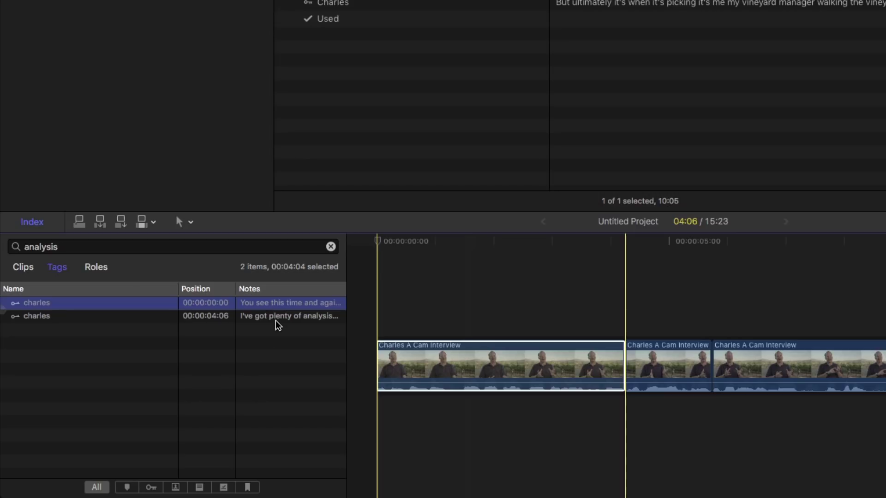
click(276, 322)
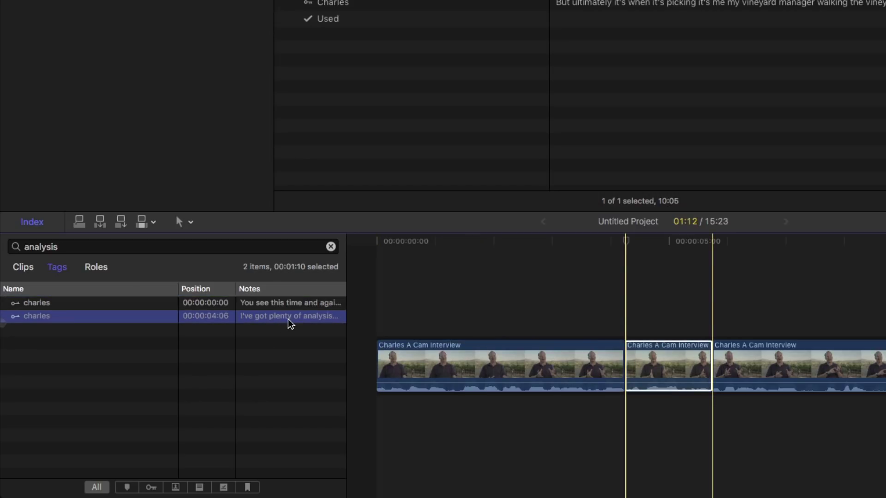
key(super+2)
key(space)
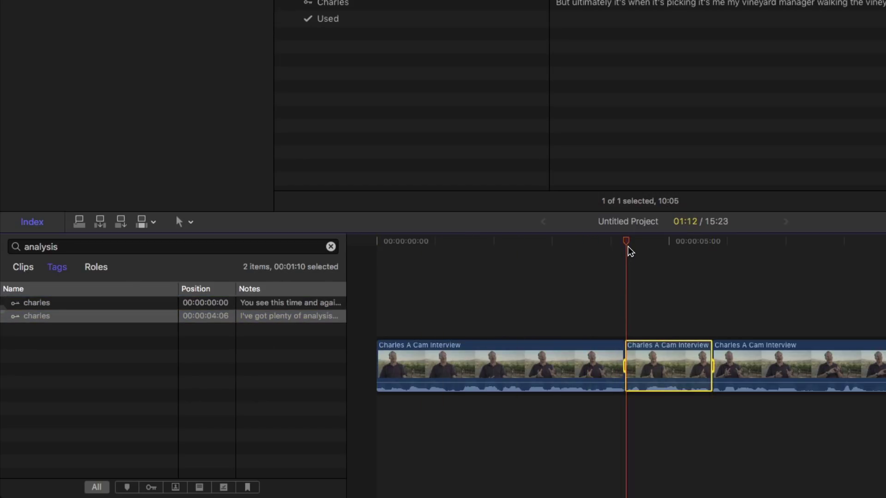